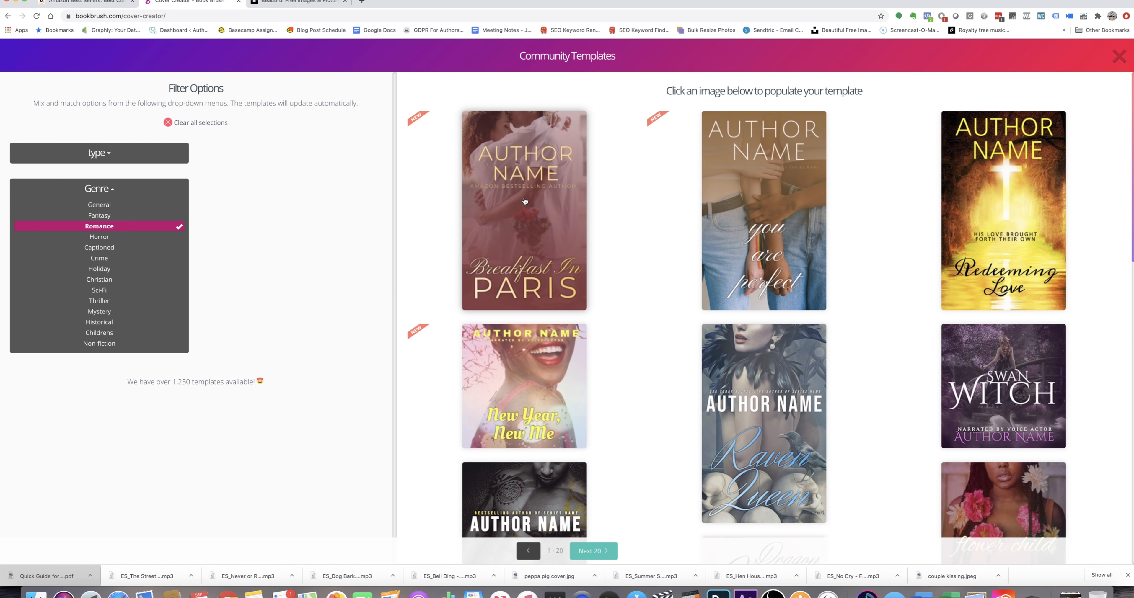
Step: Try the Breakfast In Paris and Silence of the Forest community templates on the cover in turn
click(525, 201)
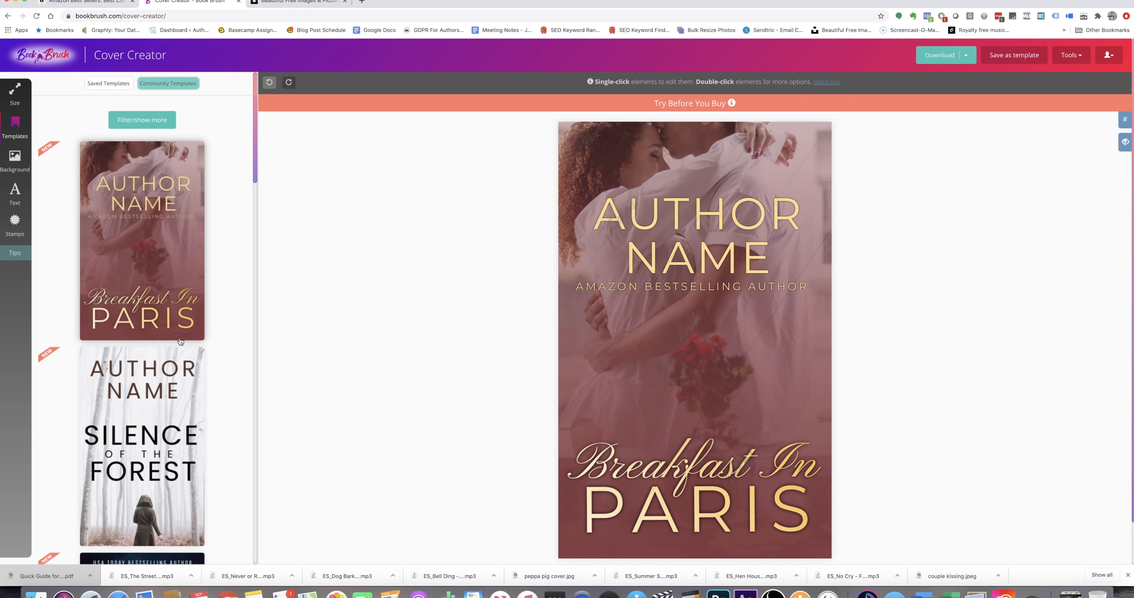
scroll(185, 335, down, 3)
scroll(181, 340, up, 3)
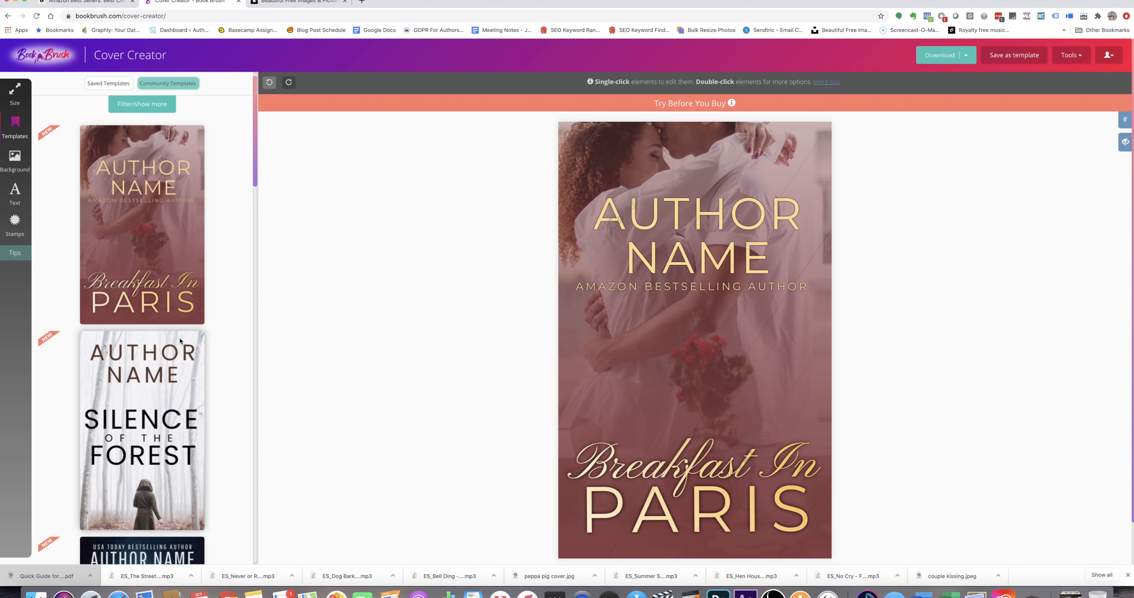
click(155, 398)
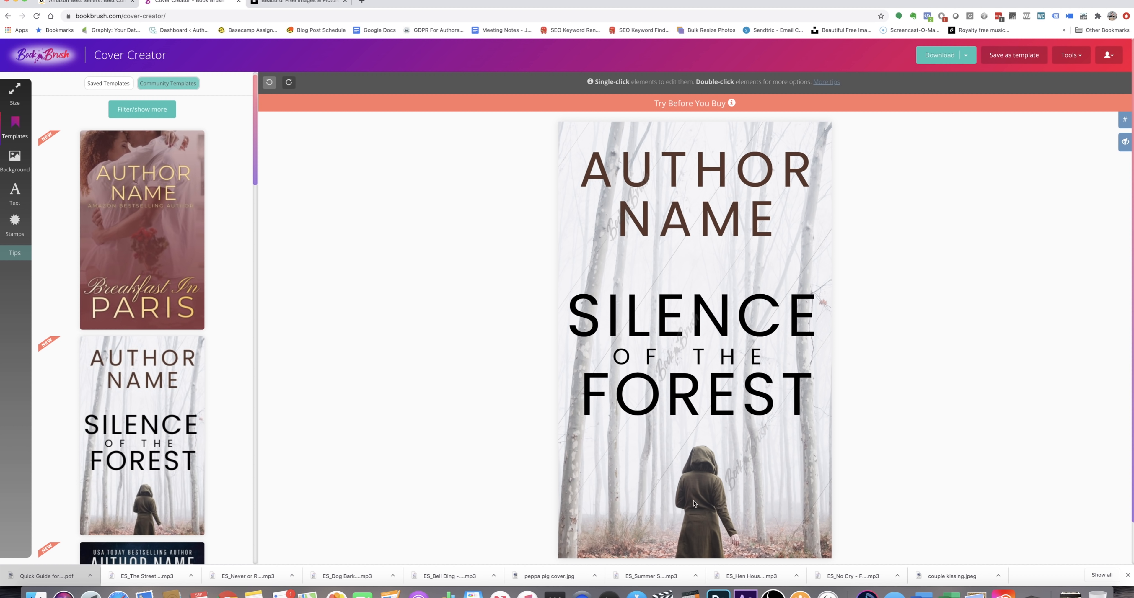
click(160, 261)
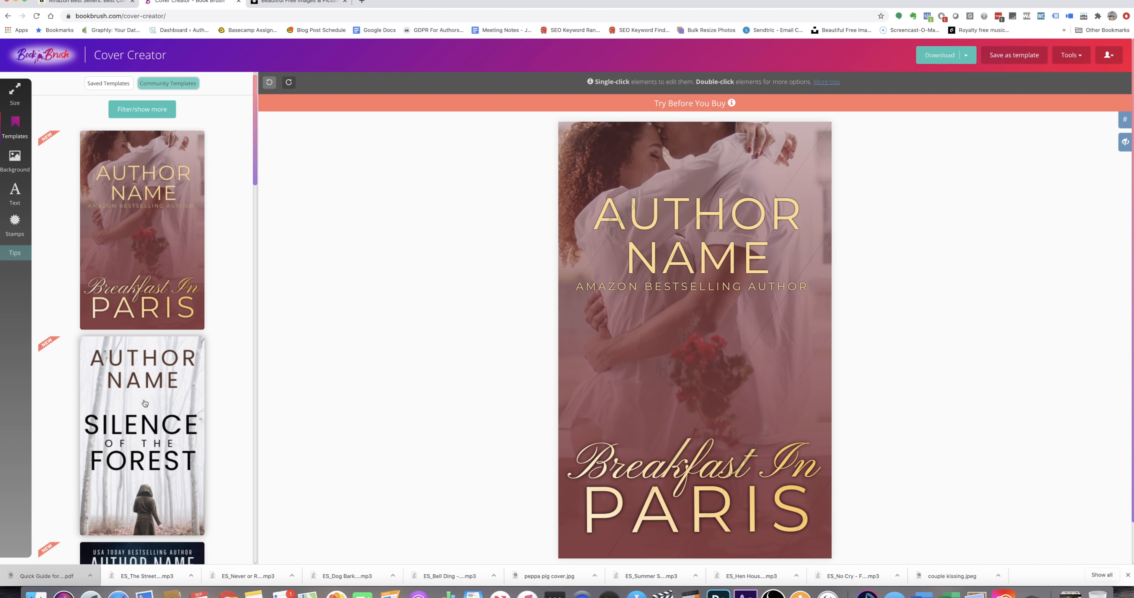
Step: Apply the Silence of the Forest community template to the cover
click(185, 406)
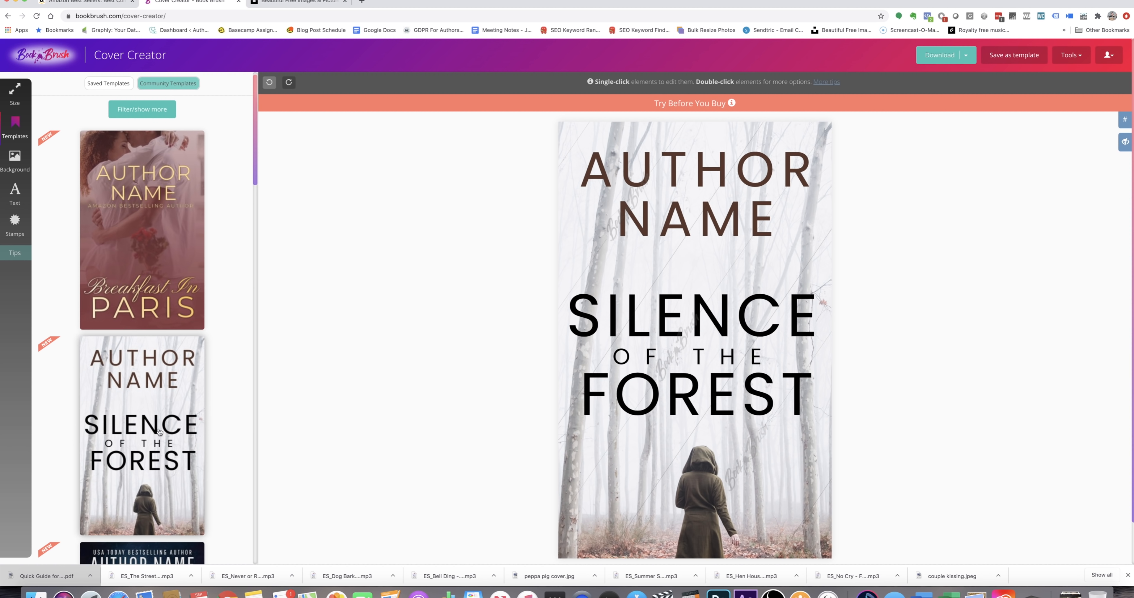
scroll(148, 374, down, 5)
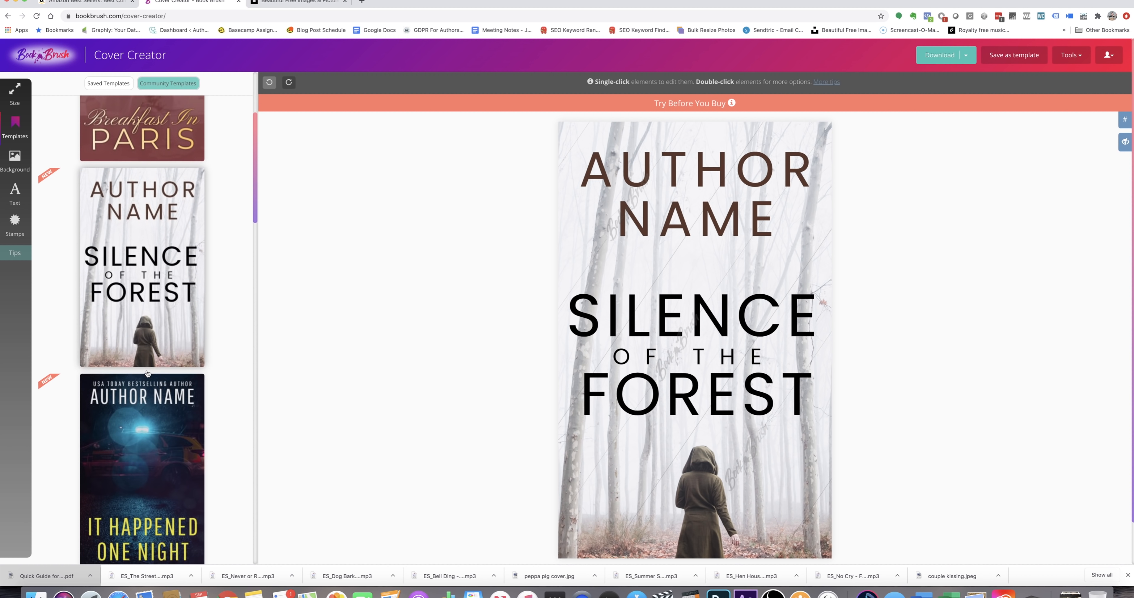
scroll(148, 373, down, 3)
scroll(148, 374, up, 7)
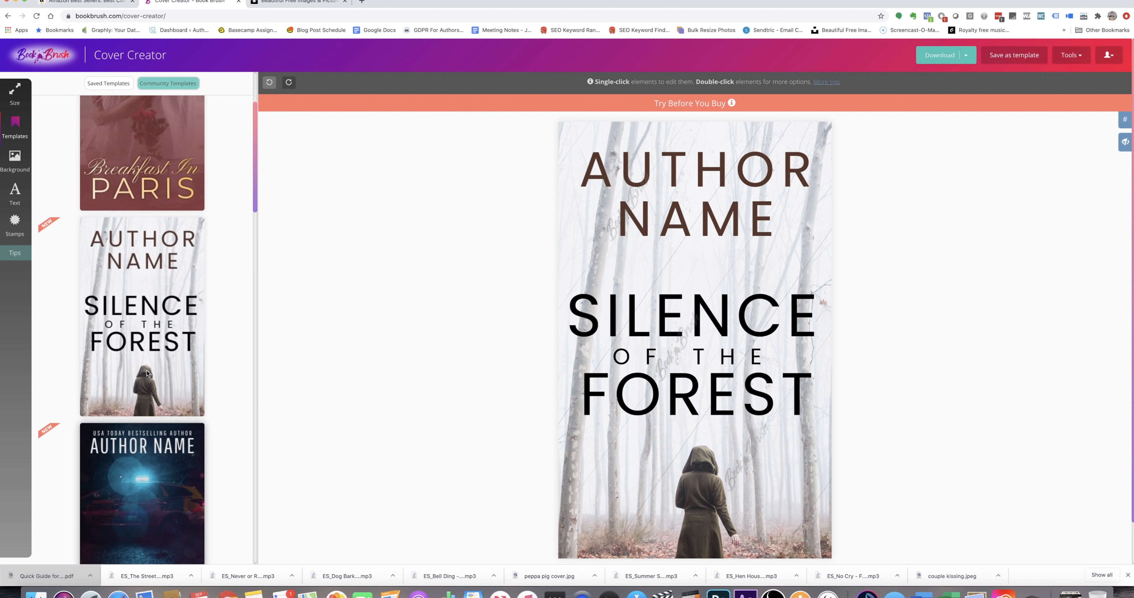
scroll(148, 373, up, 1)
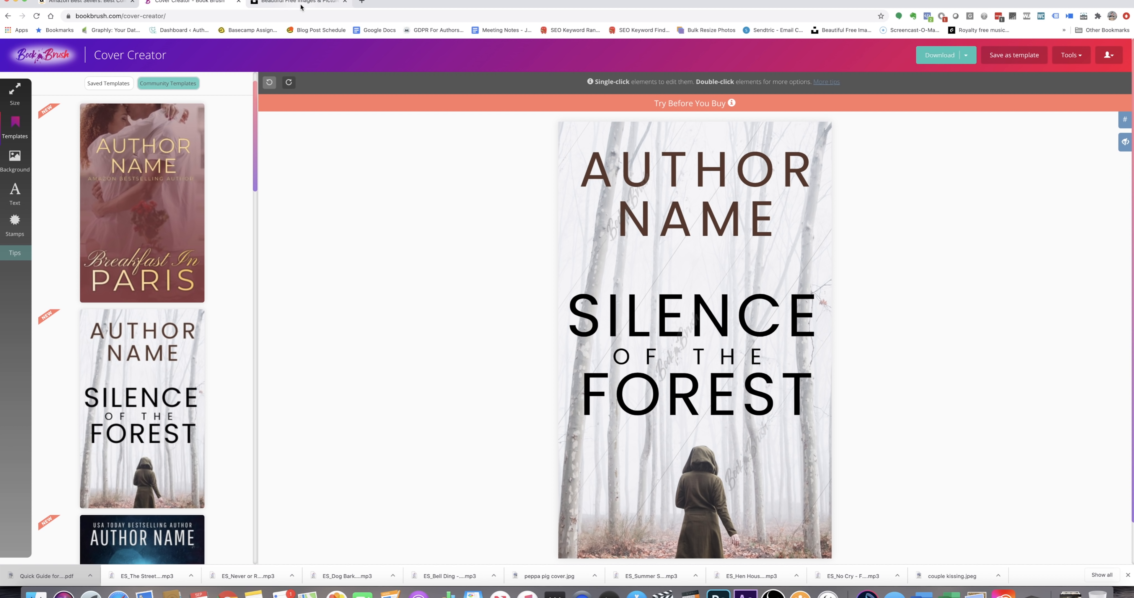
Step: Switch to Unsplash and search its photos for "kissing couple"
click(287, 4)
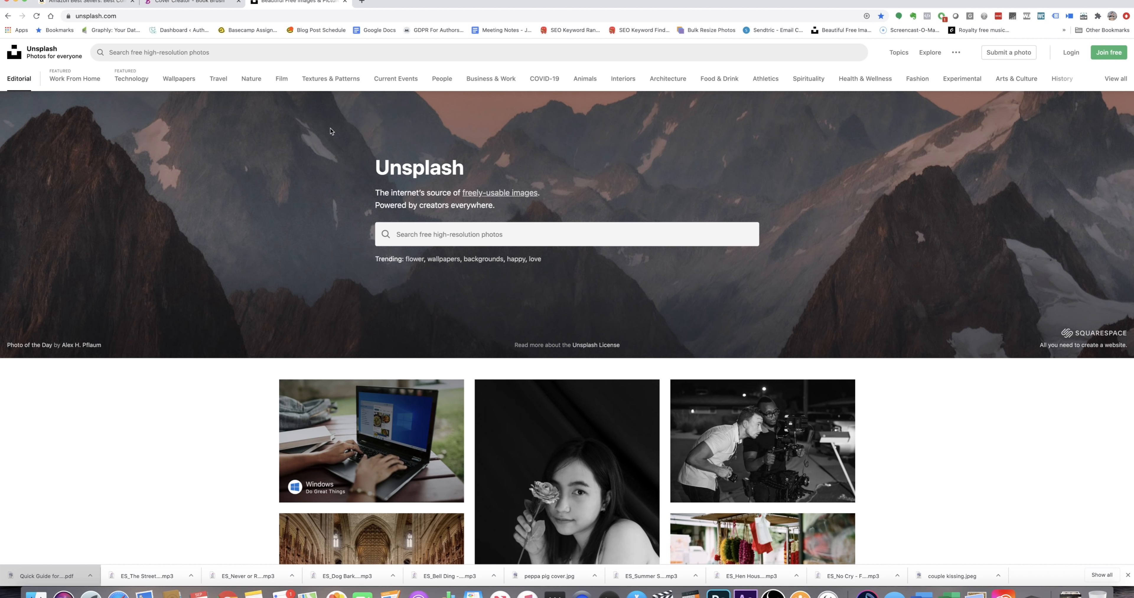
click(159, 52)
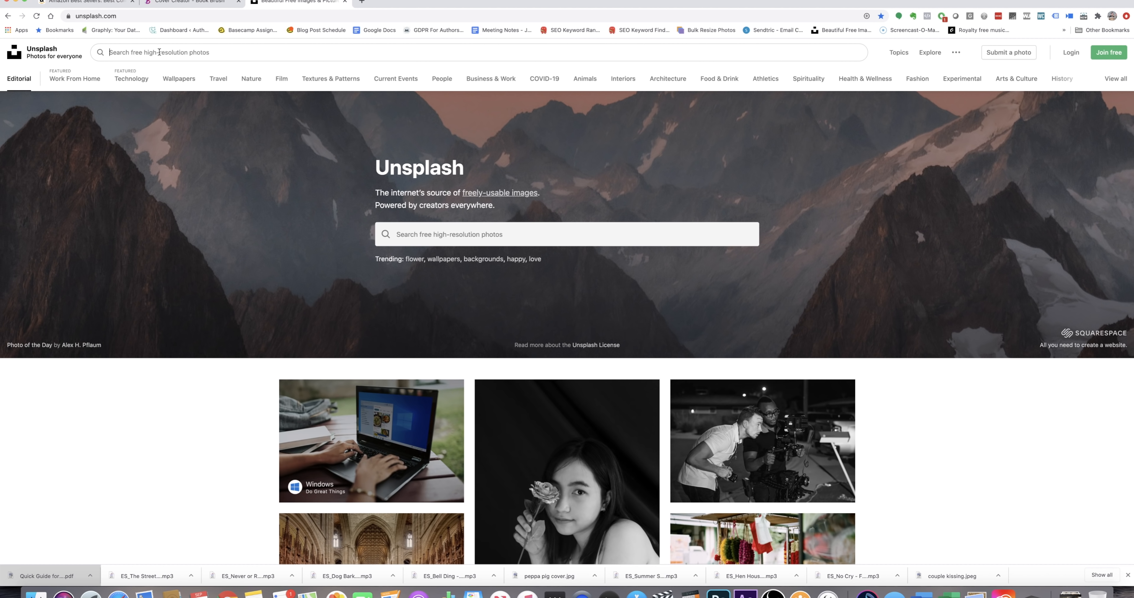
text(kissing couple)
key(Return)
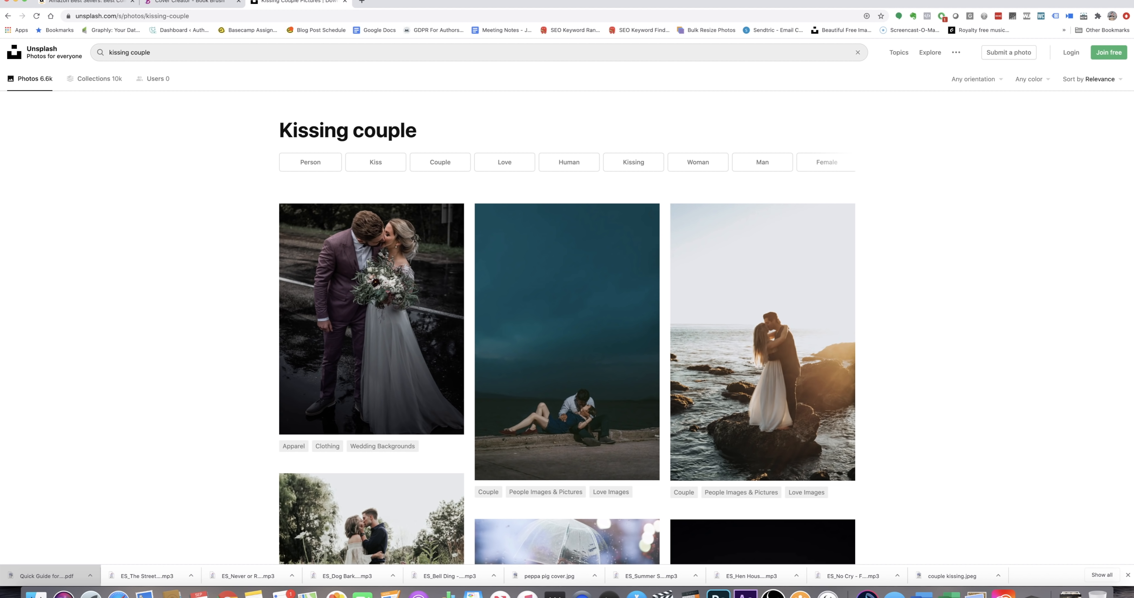
Step: Open the photo of the couple kissing on a seaside rock and show its available download sizes
scroll(91, 314, down, 1)
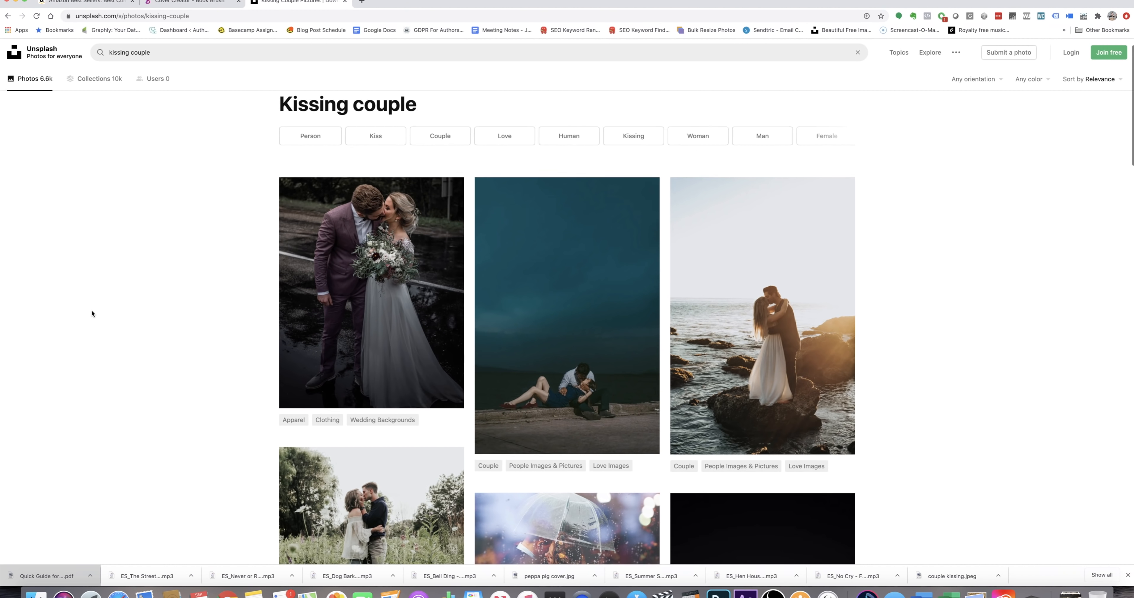
scroll(91, 313, down, 2)
scroll(91, 313, up, 3)
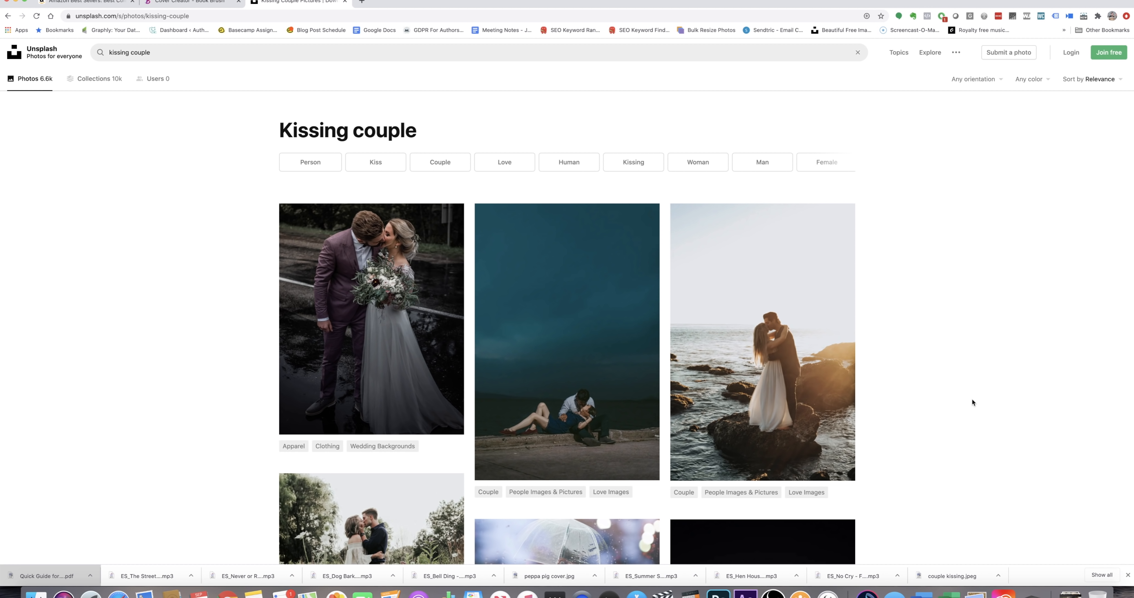
click(774, 358)
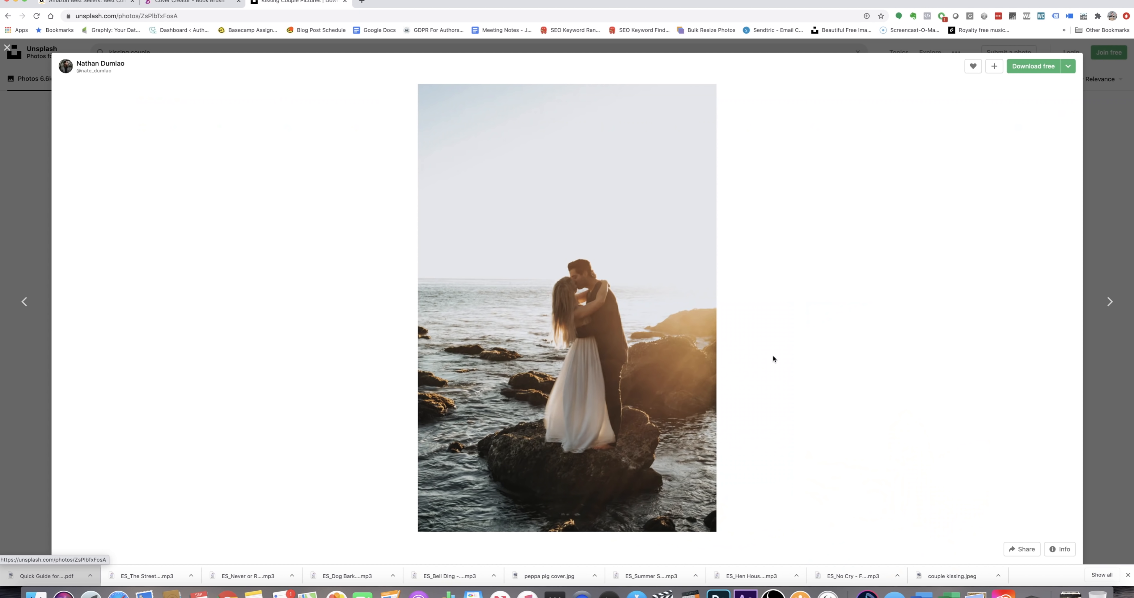
click(1068, 65)
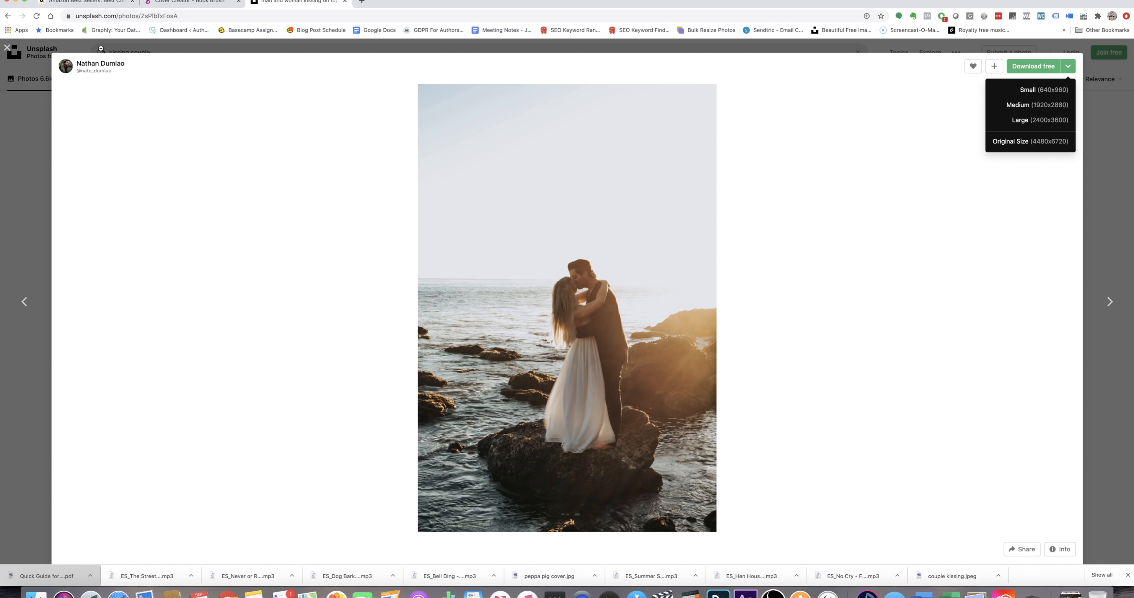
Step: Switch back to the Book Brush Cover Creator and upload the photo of the couple on the seaside rock as the cover background
click(167, 3)
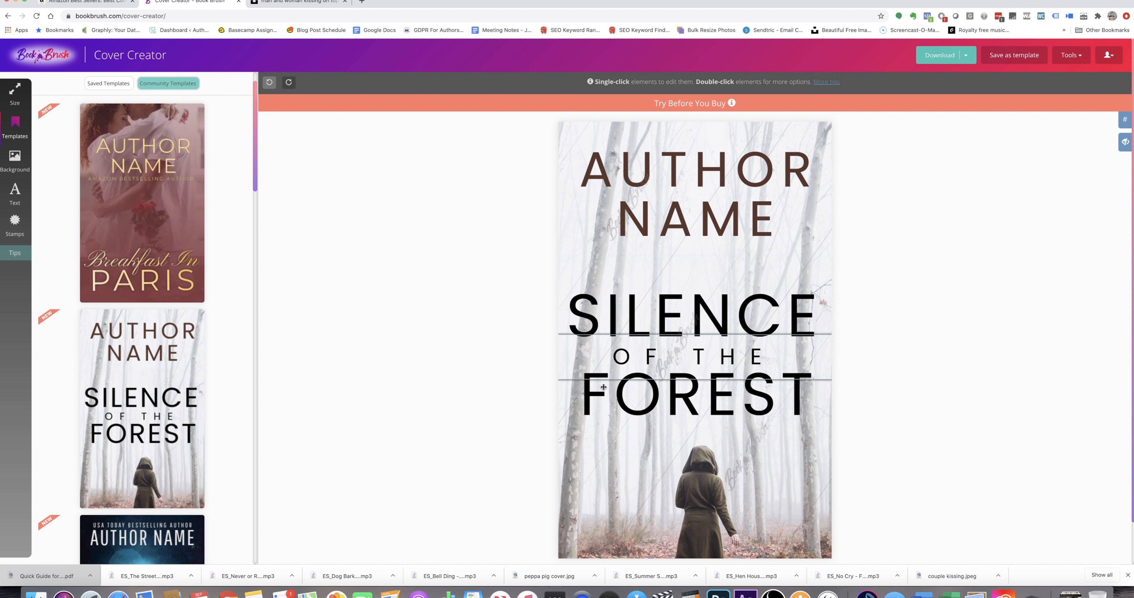
click(676, 484)
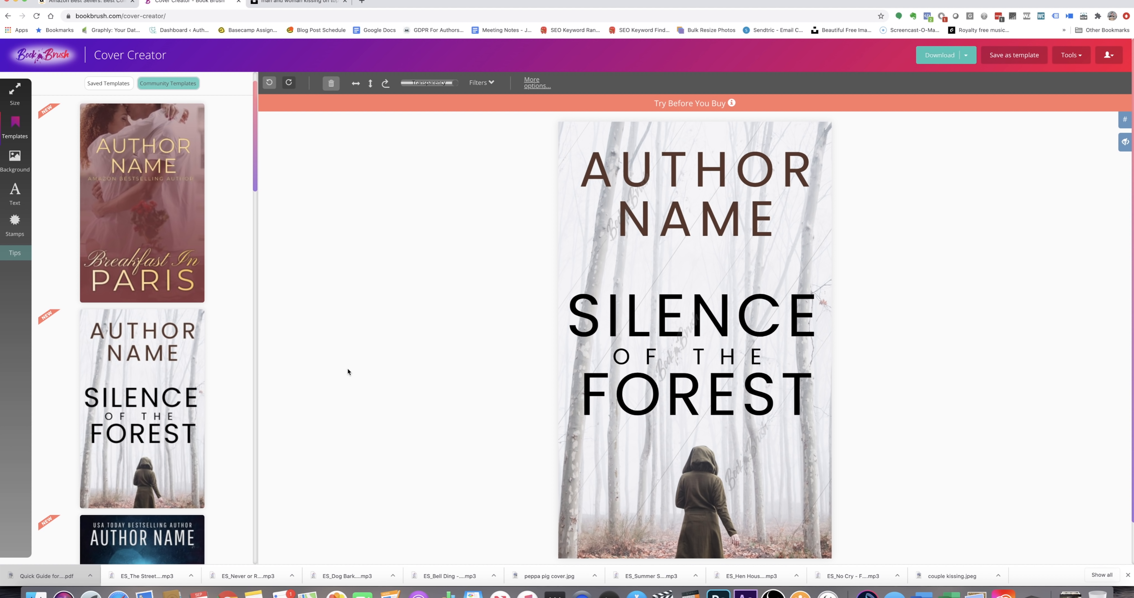
click(16, 165)
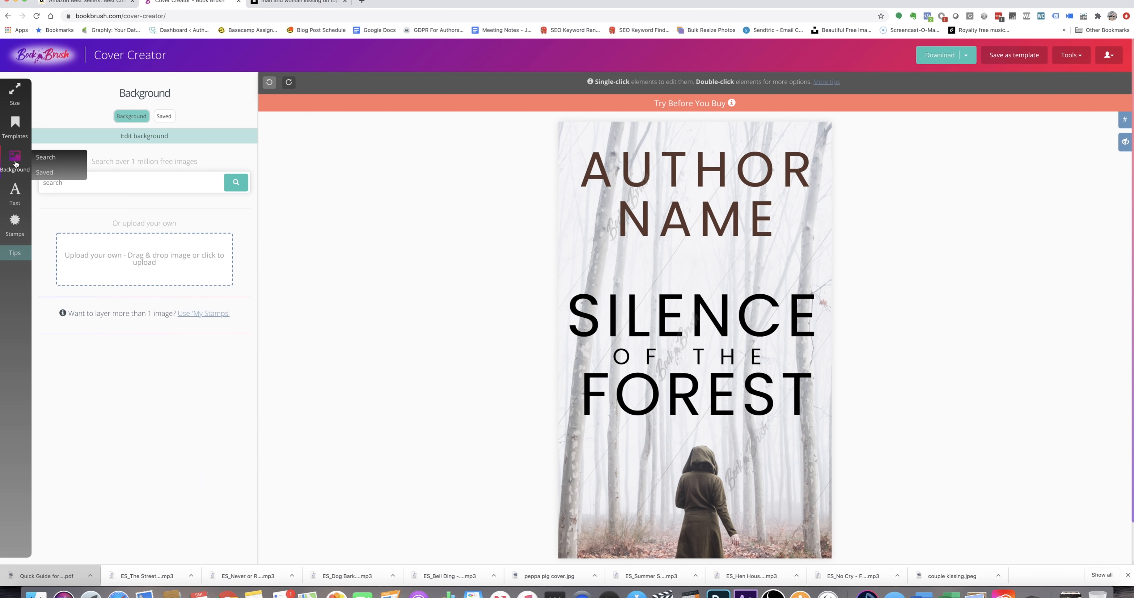
click(146, 266)
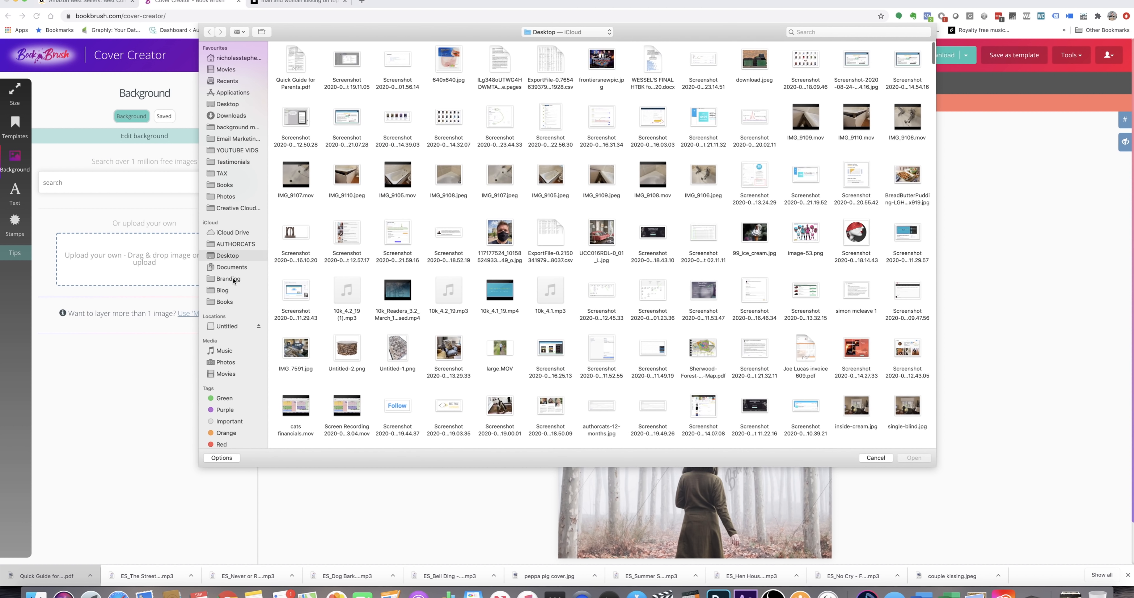
click(229, 279)
double_click(348, 61)
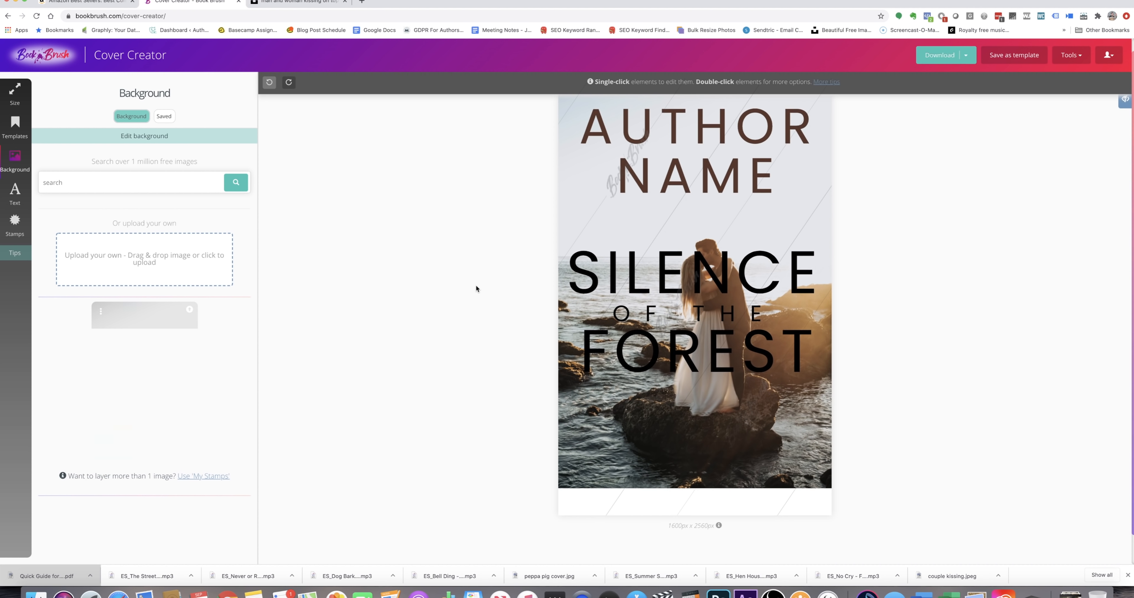
Step: Enlarge the couple background photo to fill the whole cover and reposition it so the couple sits in the middle
click(610, 473)
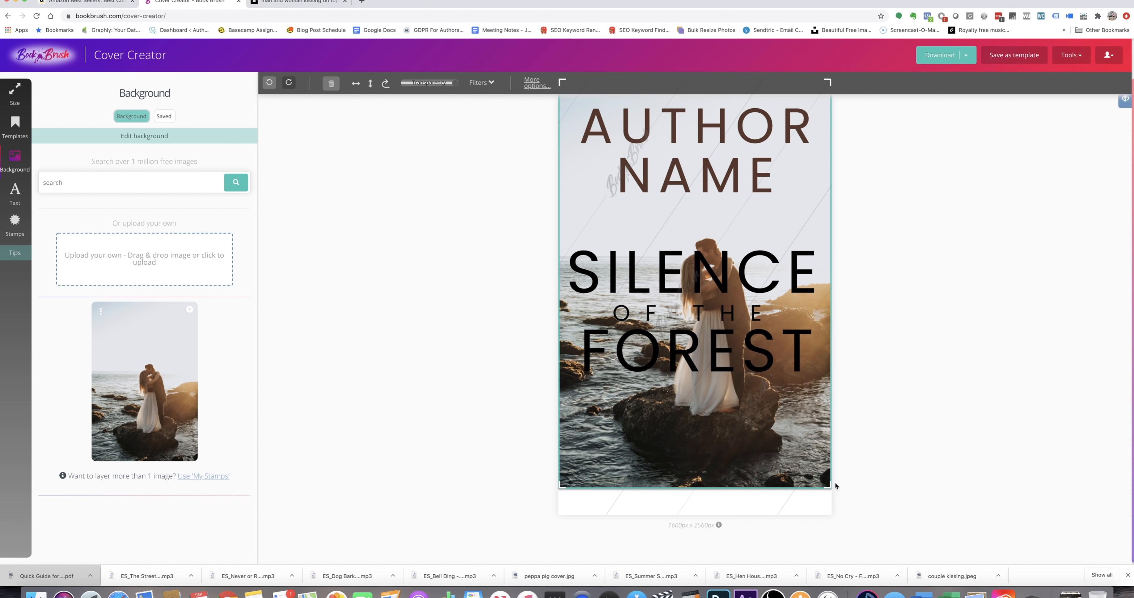
drag(830, 486, 884, 532)
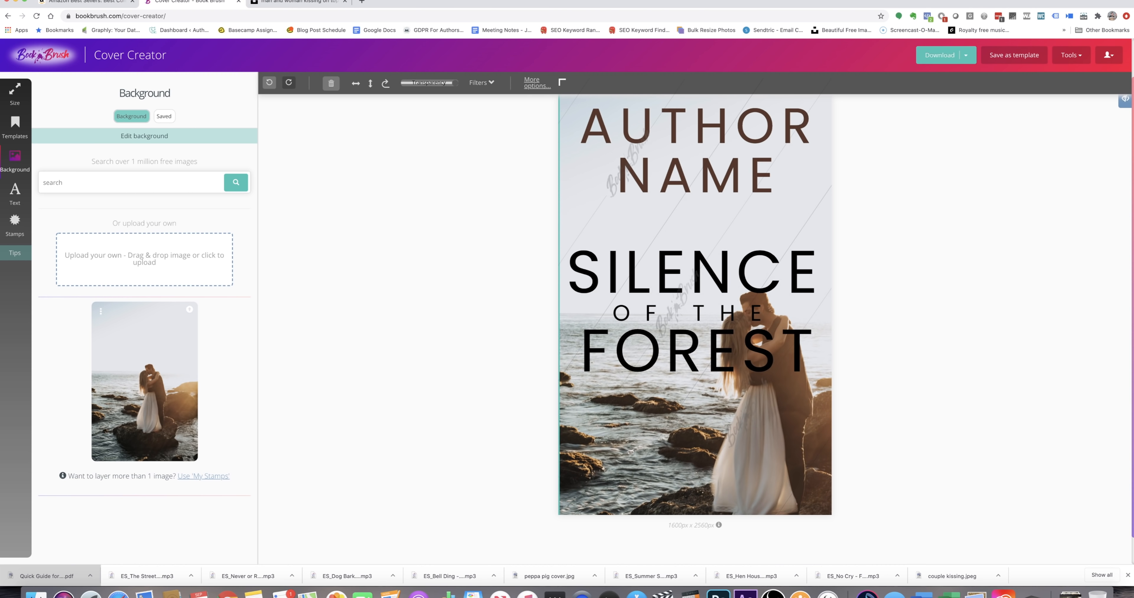
drag(800, 491, 735, 413)
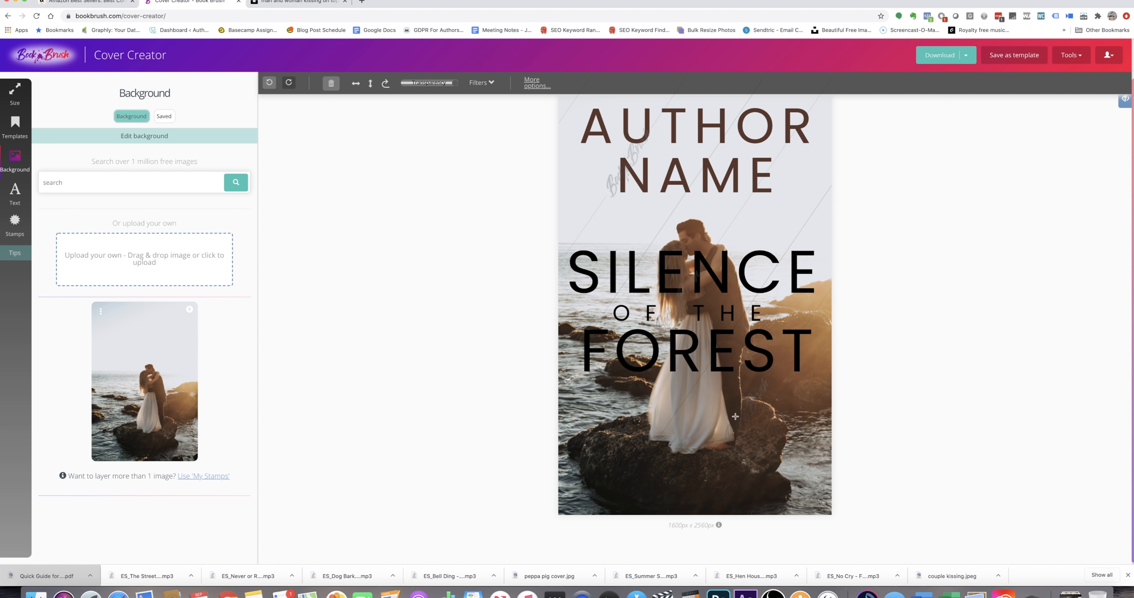
Step: Move the title words SILENCE, OF THE and FOREST below the couple's upper bodies, stacked in reading order near the cover's lower edge
drag(700, 277, 700, 414)
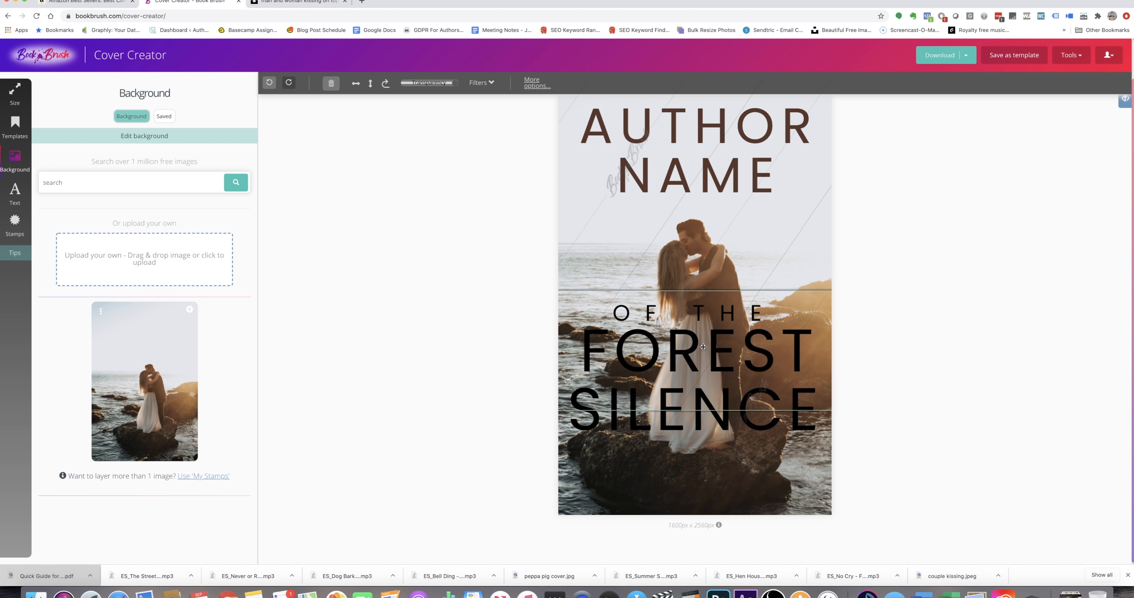
drag(705, 313, 699, 458)
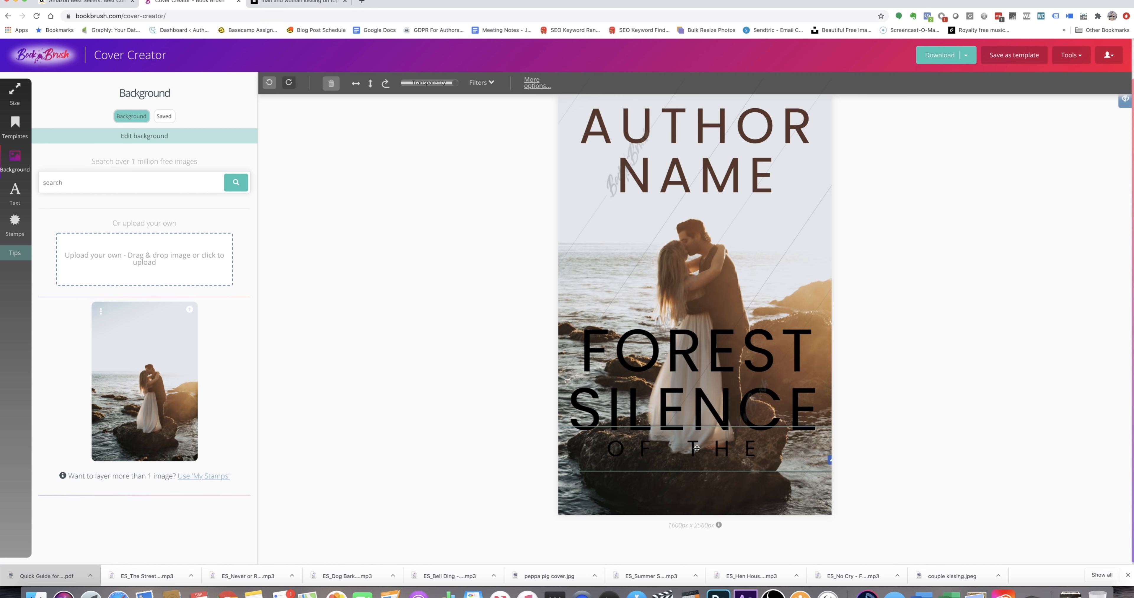
drag(693, 350, 686, 484)
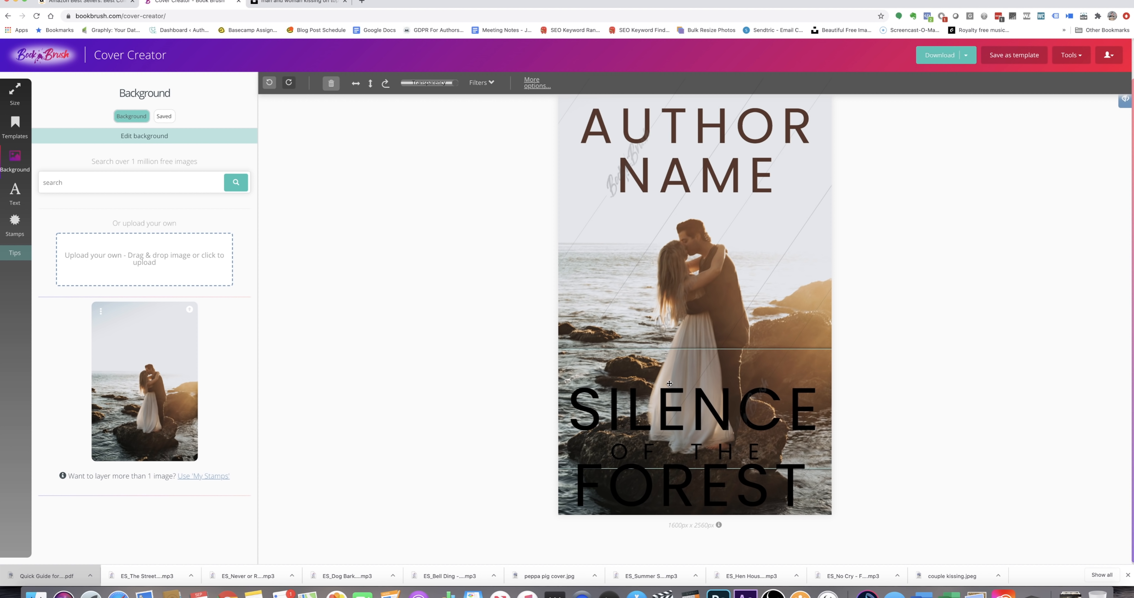
drag(667, 391, 668, 383)
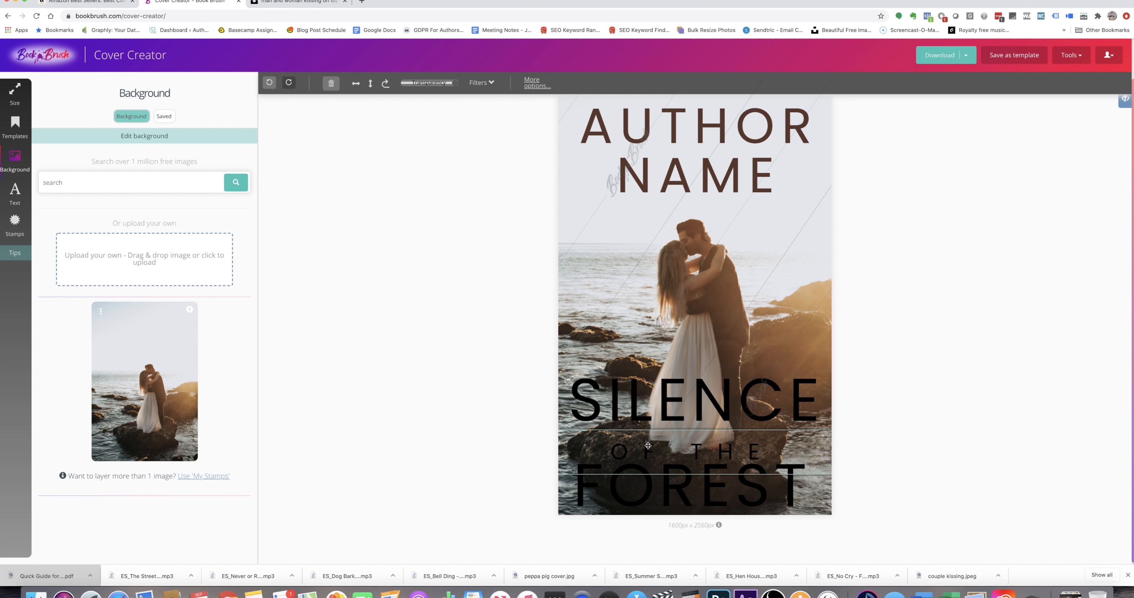
drag(649, 446, 649, 435)
drag(649, 487, 652, 481)
Step: Replace the AUTHOR NAME placeholder text at the top of the cover with the author's pen name
click(723, 146)
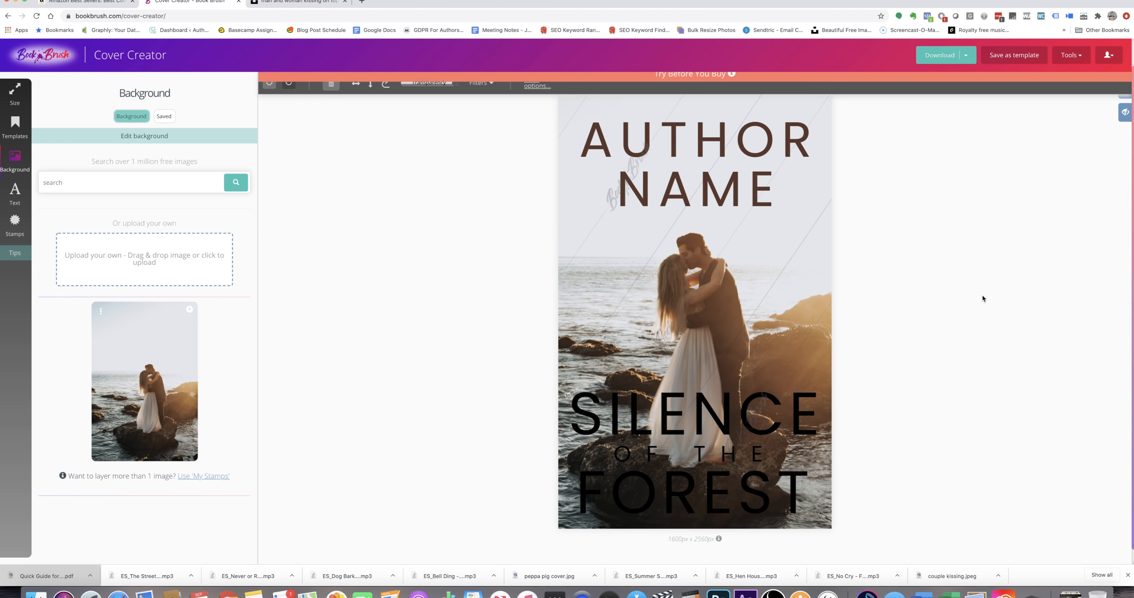
click(647, 134)
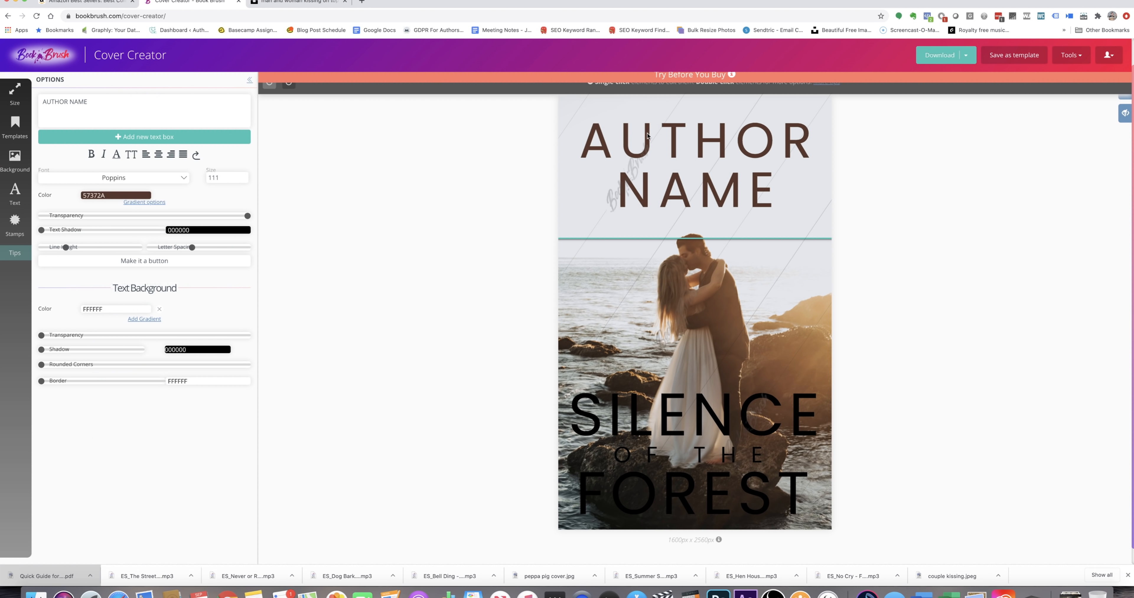
triple_click(91, 99)
text(R. O. MANCE)
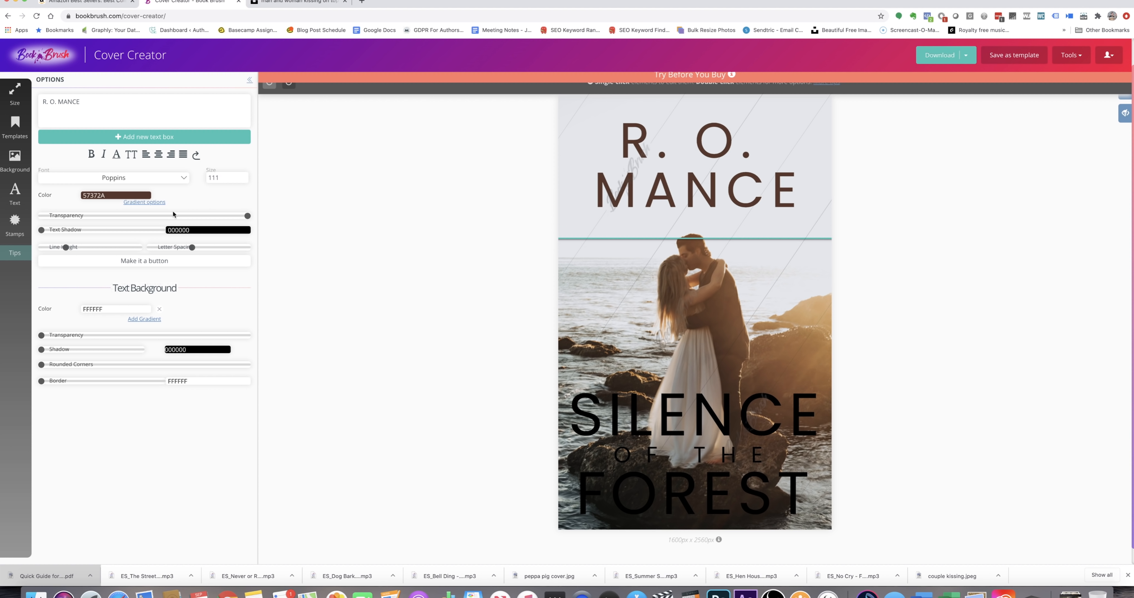
Step: Set the author name's font size to 70 so it fits on one line
double_click(221, 176)
text(80)
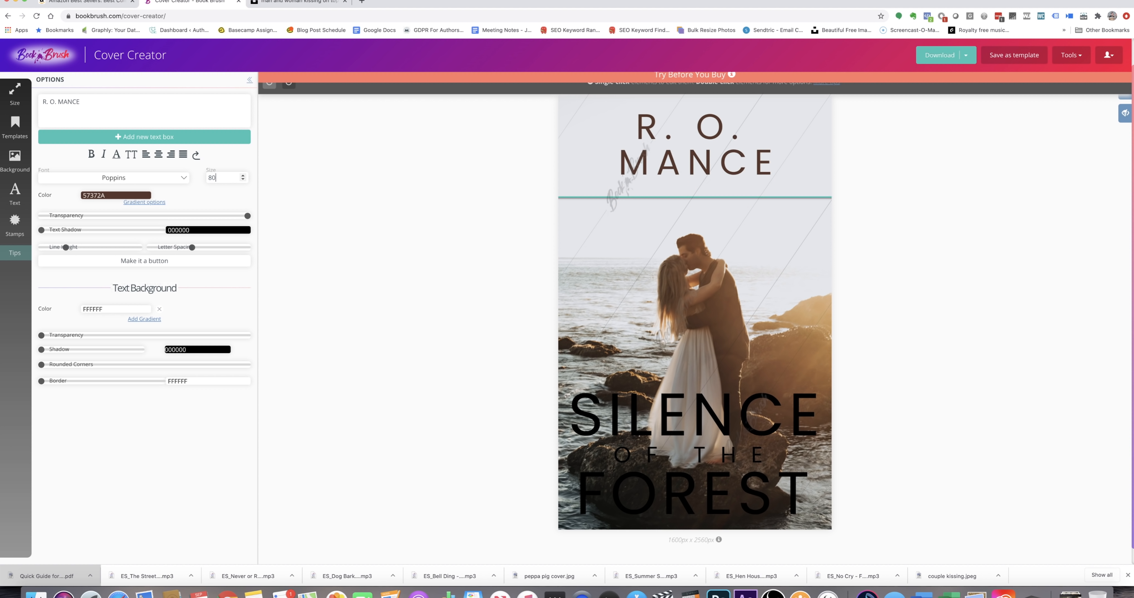
key(BackSpace)
key(BackSpace)
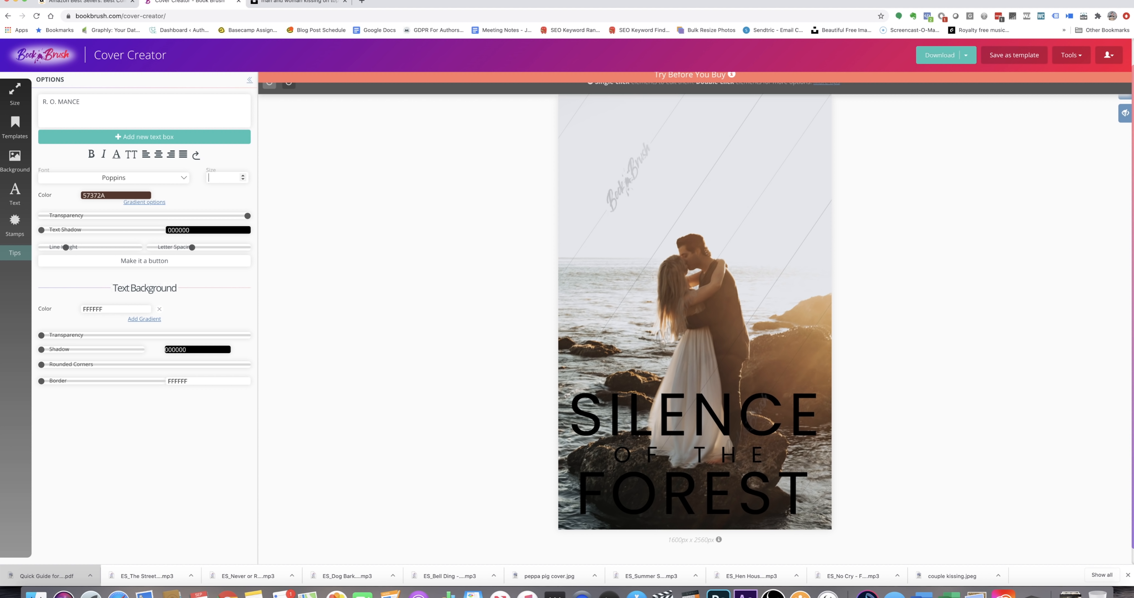
text(70)
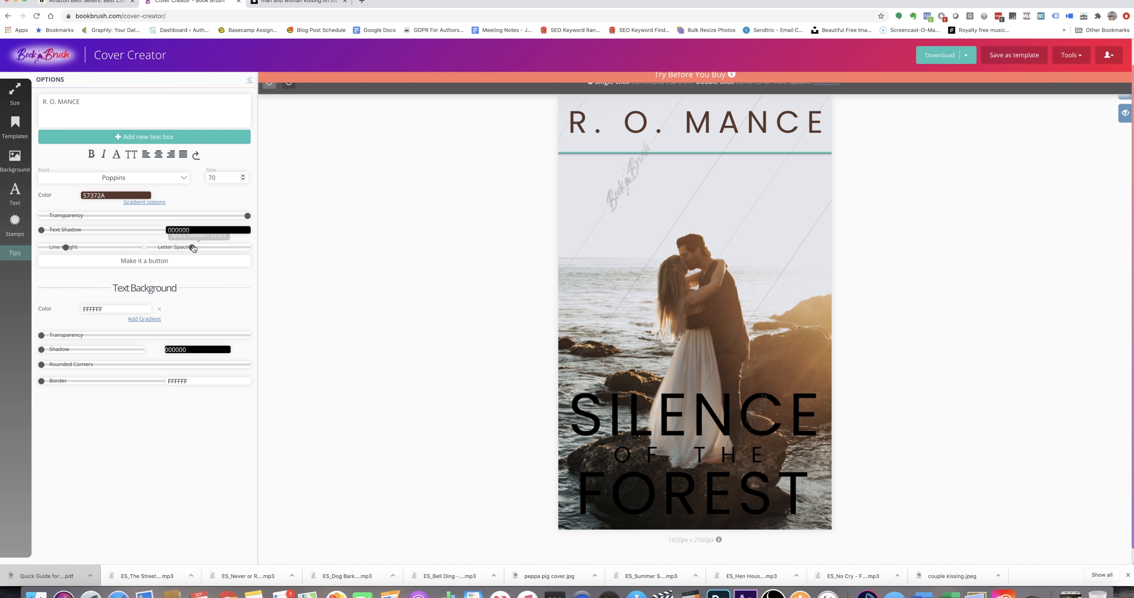
Step: Tighten the author name's letter spacing and set its font size to 90 so it nearly spans the cover width
drag(192, 247, 167, 249)
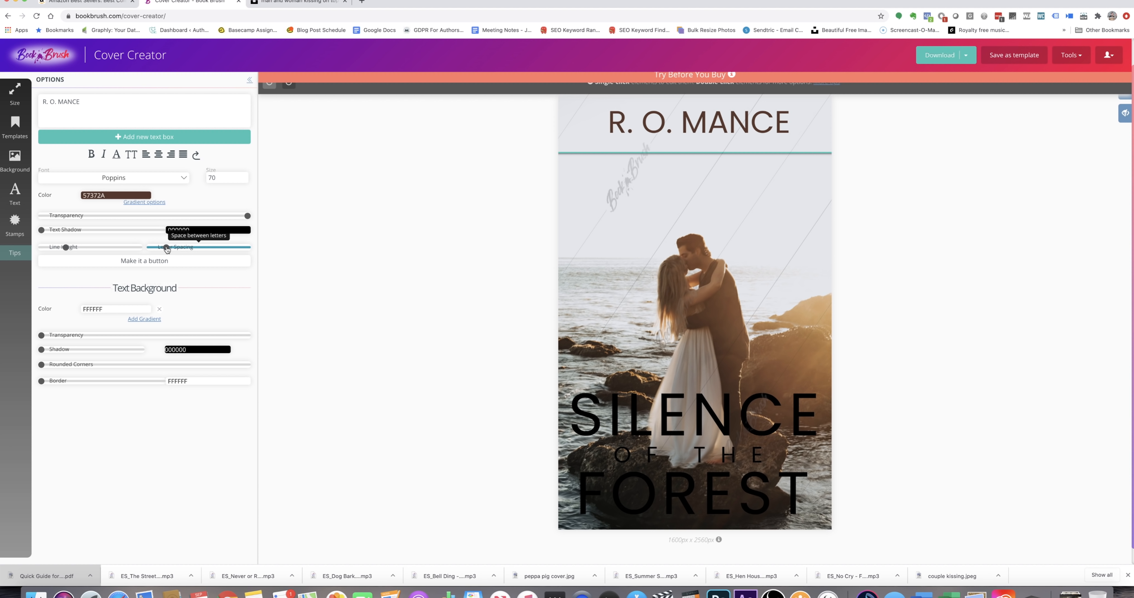
double_click(216, 178)
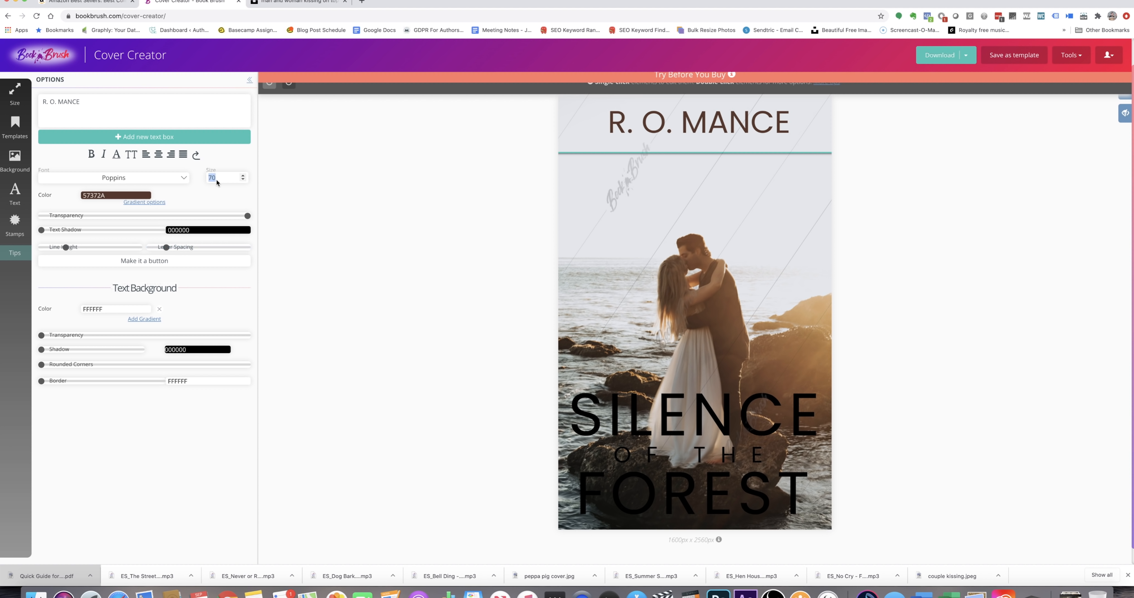
text(90)
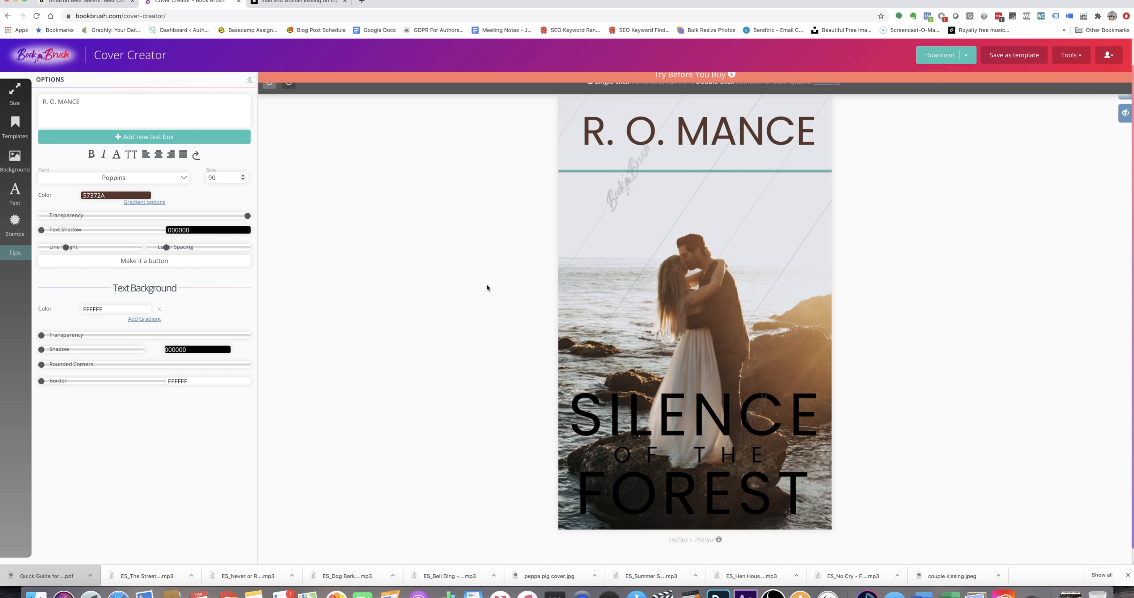
click(560, 341)
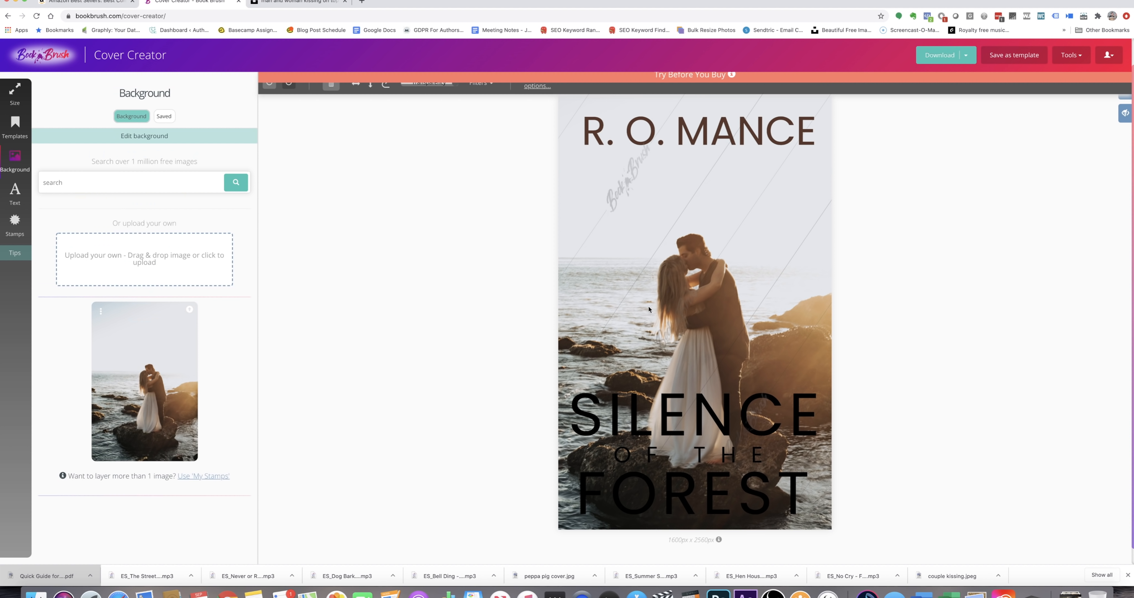
Step: Clear the title text OF THE and FOREST from the cover, leaving only the word SILENCE
click(662, 414)
double_click(662, 413)
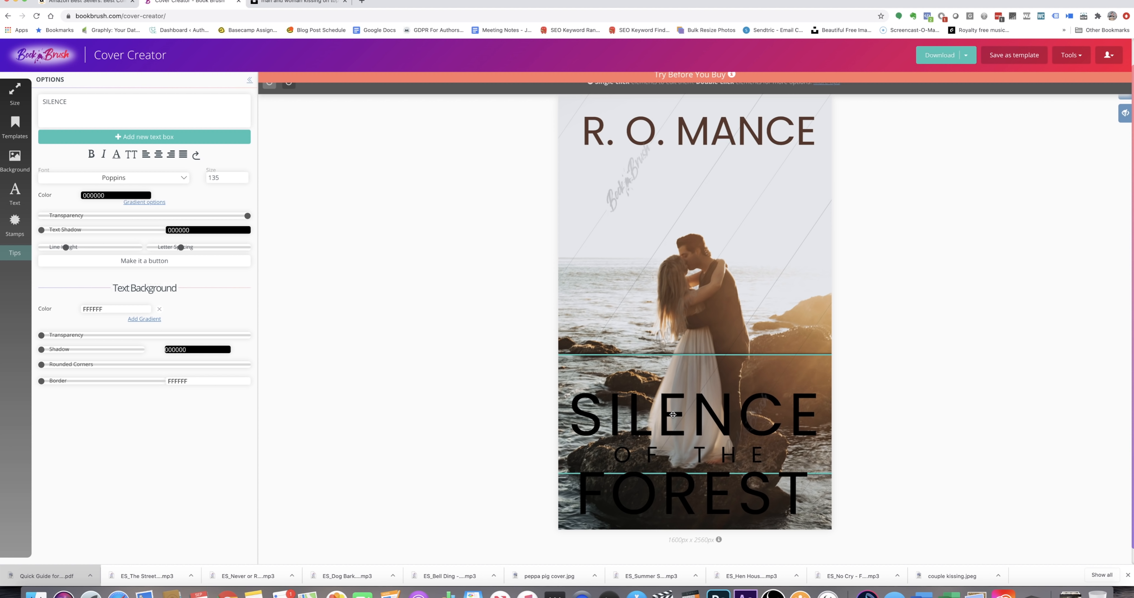
click(711, 502)
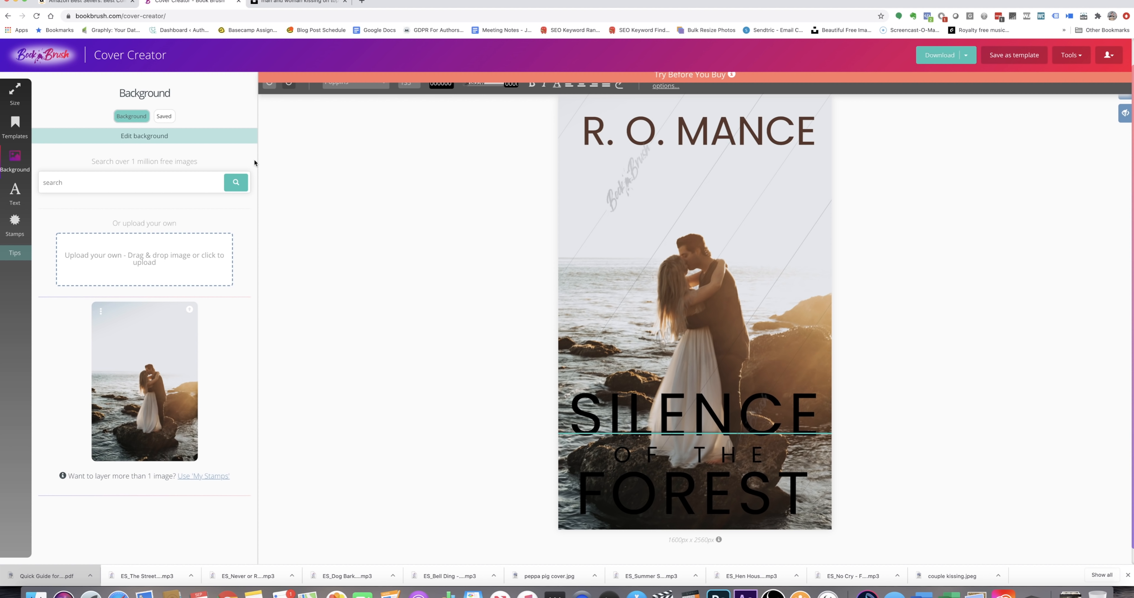
click(726, 458)
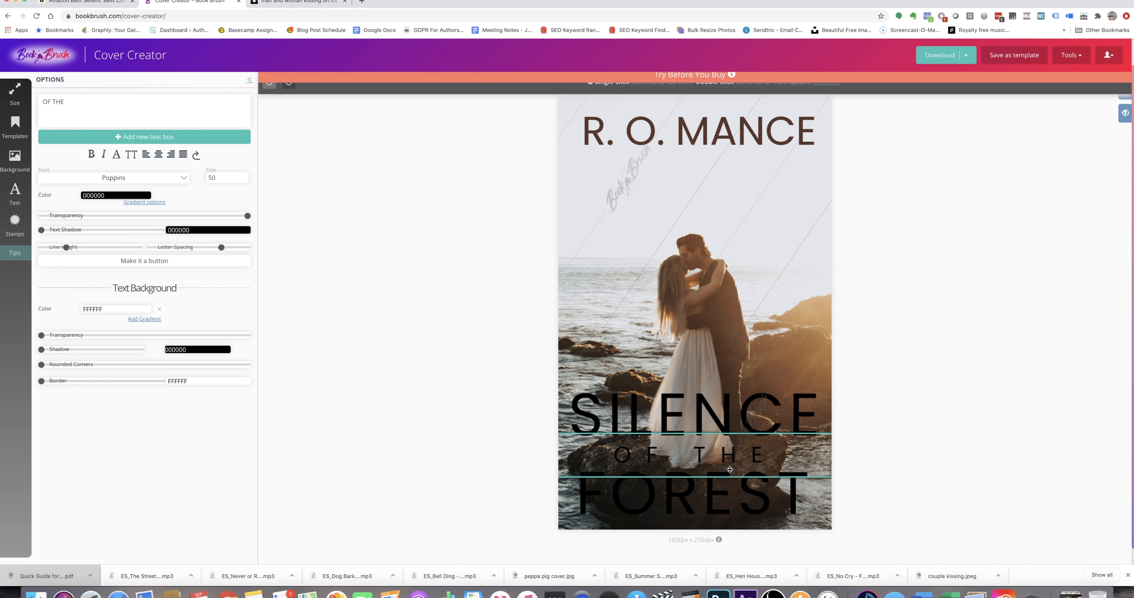
scroll(707, 171, up, 1)
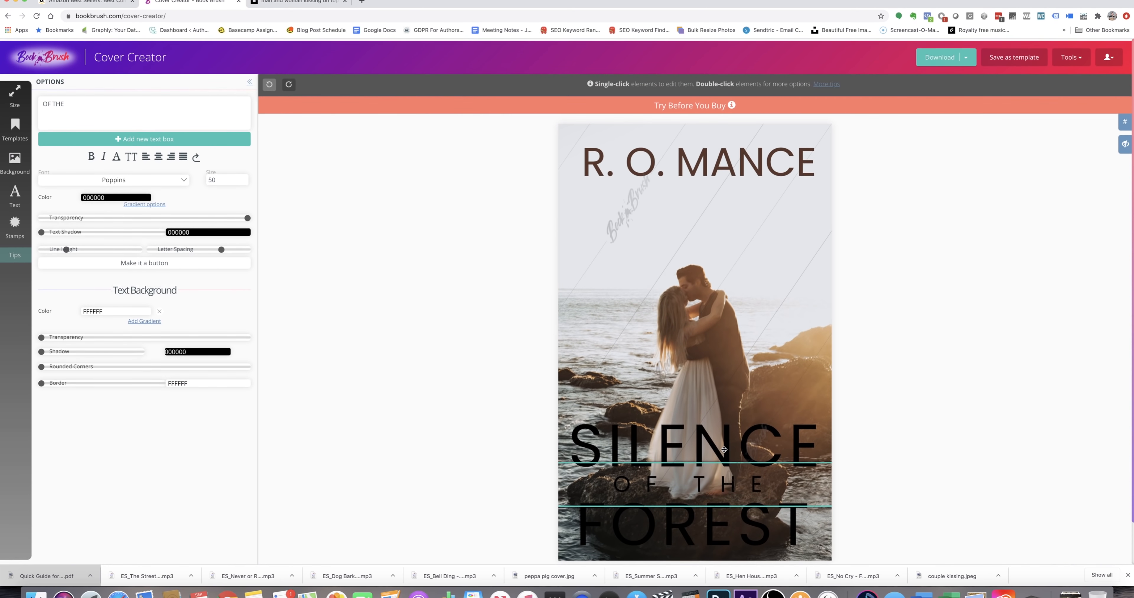
key(super+a)
key(BackSpace)
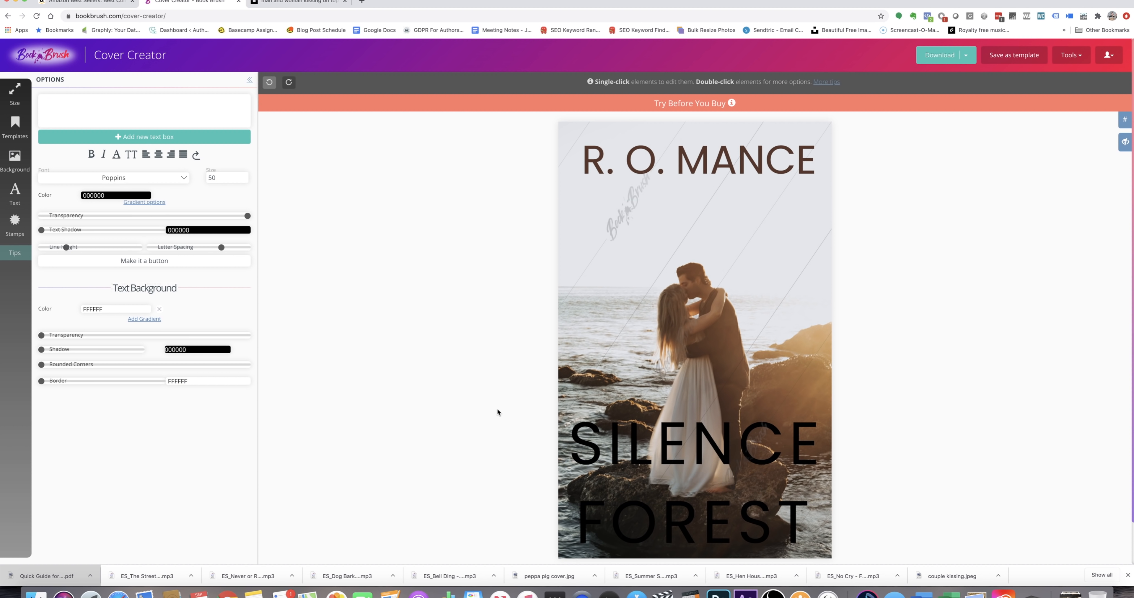
click(646, 518)
triple_click(93, 103)
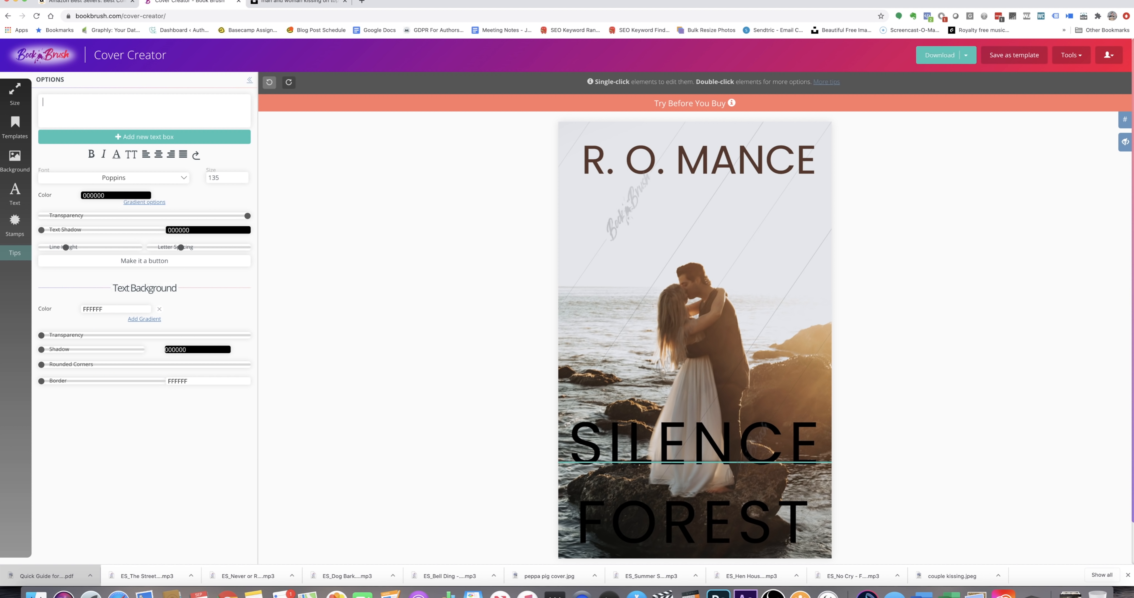
key(BackSpace)
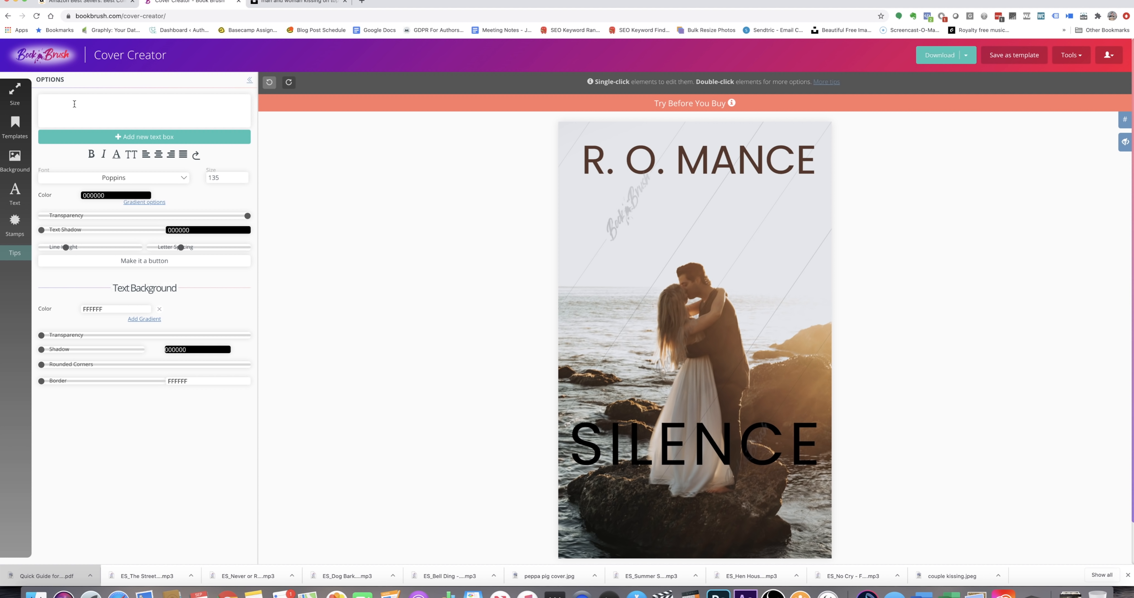
Step: Replace the title word SILENCE with ON THE ROCKS
click(615, 454)
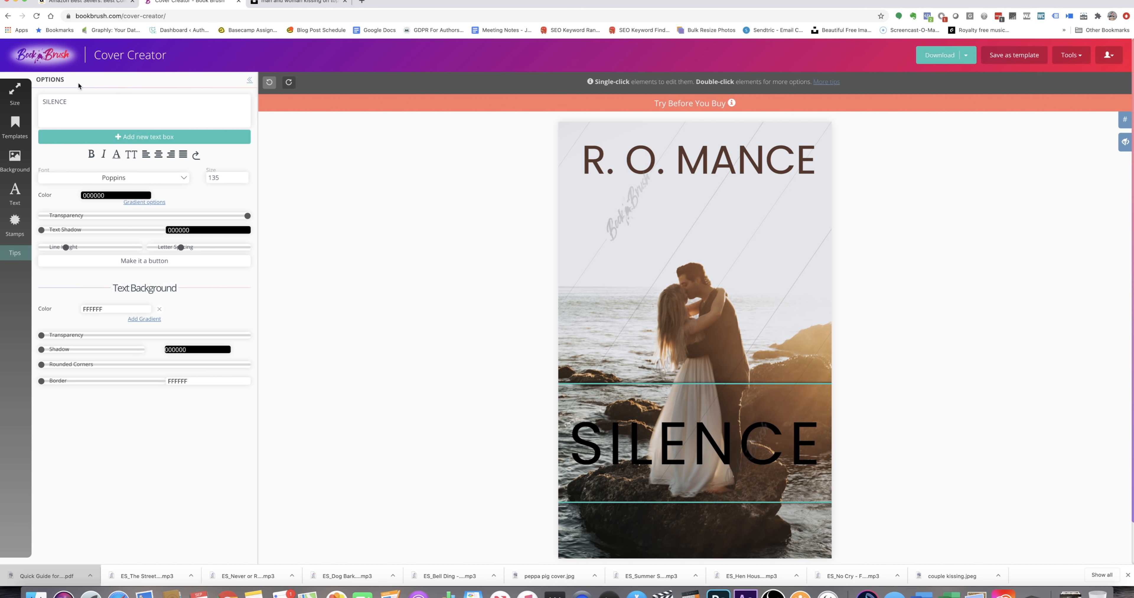
click(77, 104)
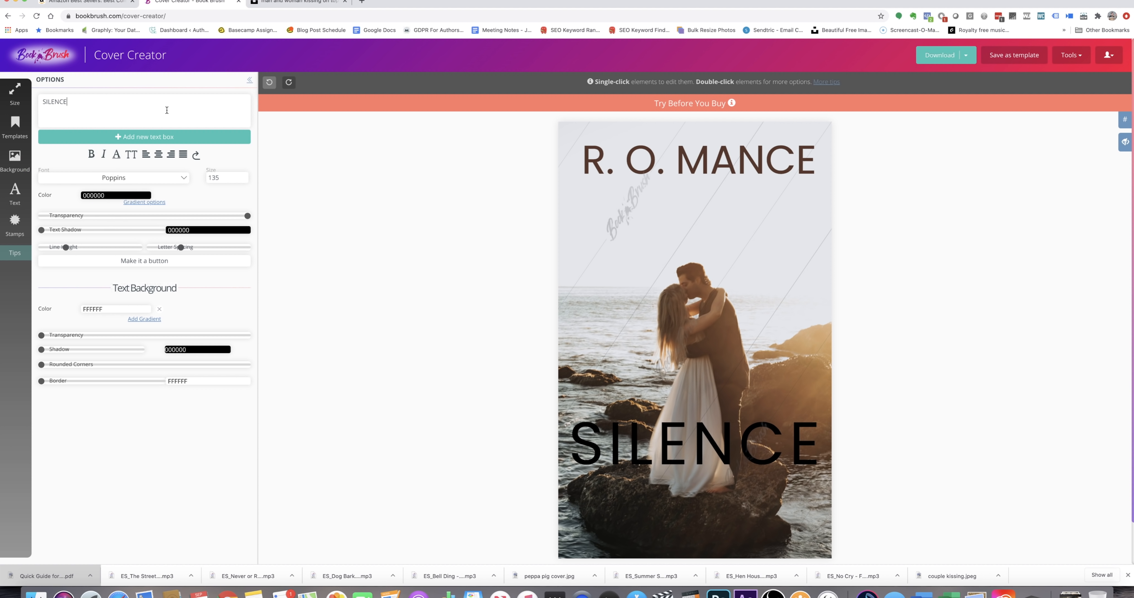
drag(87, 108, 55, 100)
text(ON THE ROCK)
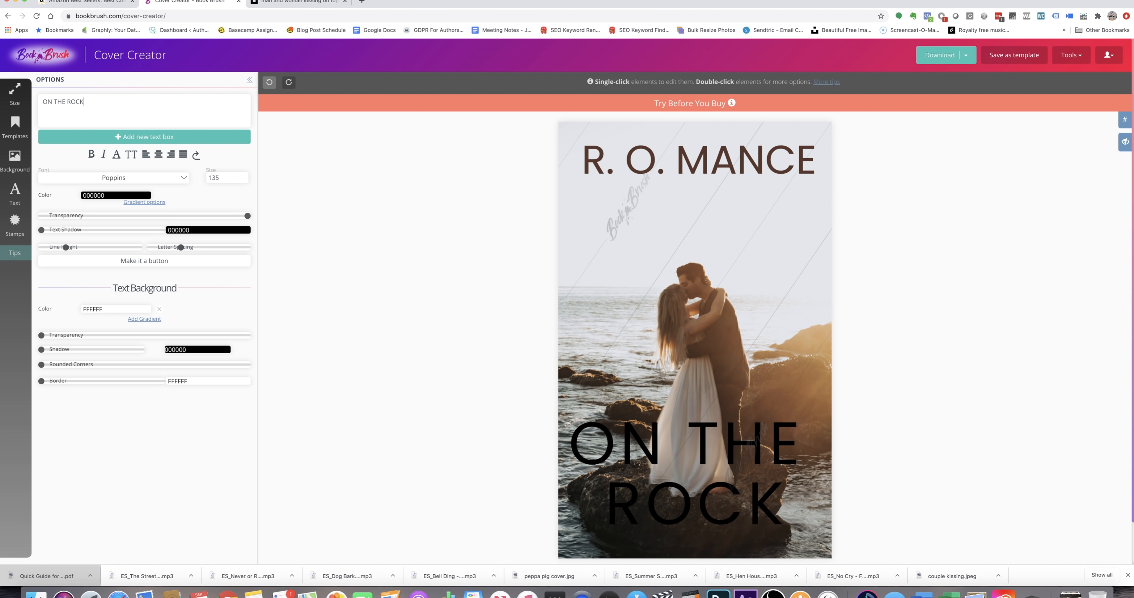
text(S)
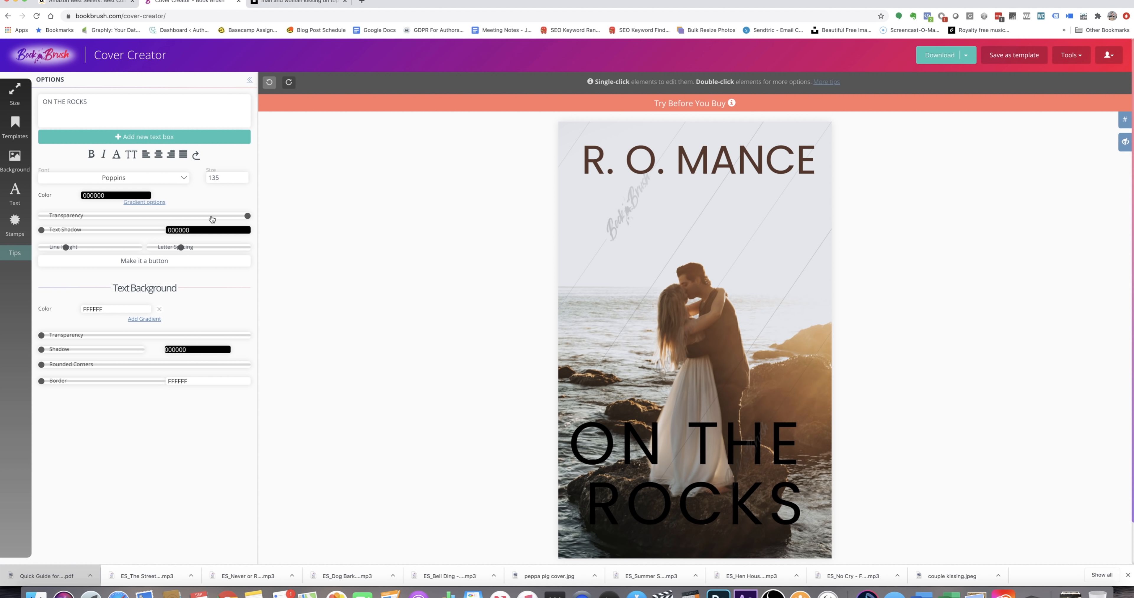